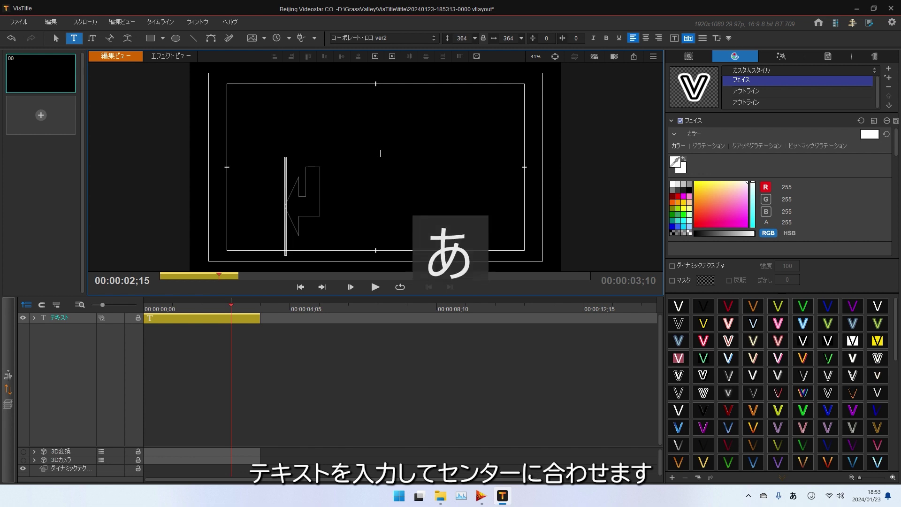
Enter the title text "タイトル" and centre it horizontally and vertically on the screen
text(タイトル)
key(Return)
key(Zenkaku_Hankaku)
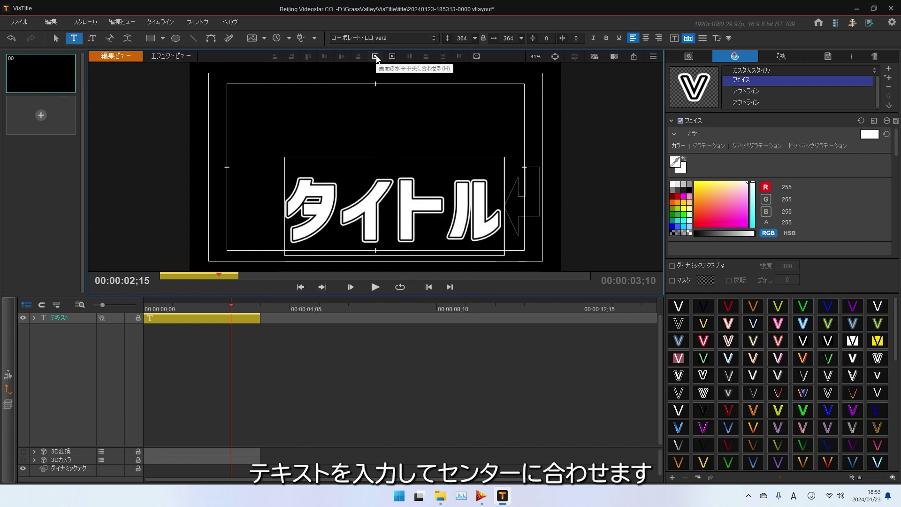
click(375, 55)
click(392, 56)
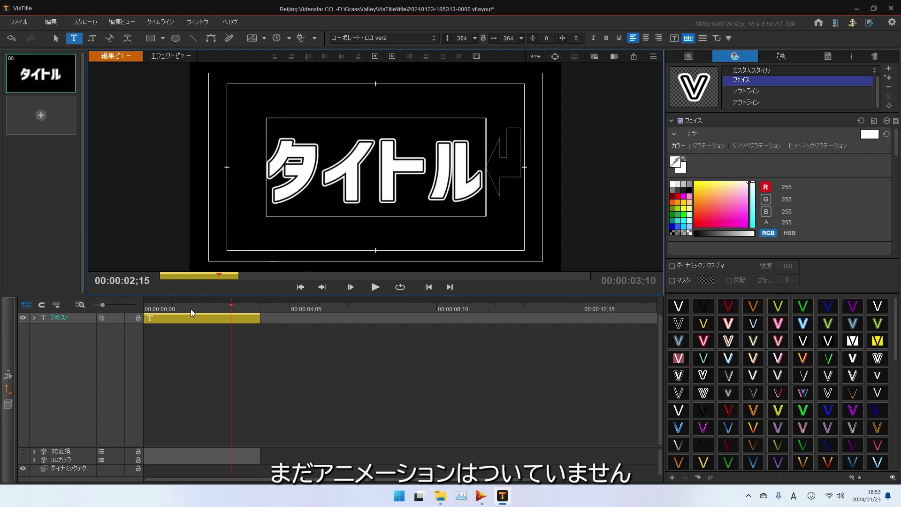
Switch the title to the effect view and show the 2Dパン presets for out animations
click(155, 305)
drag(154, 306, 195, 306)
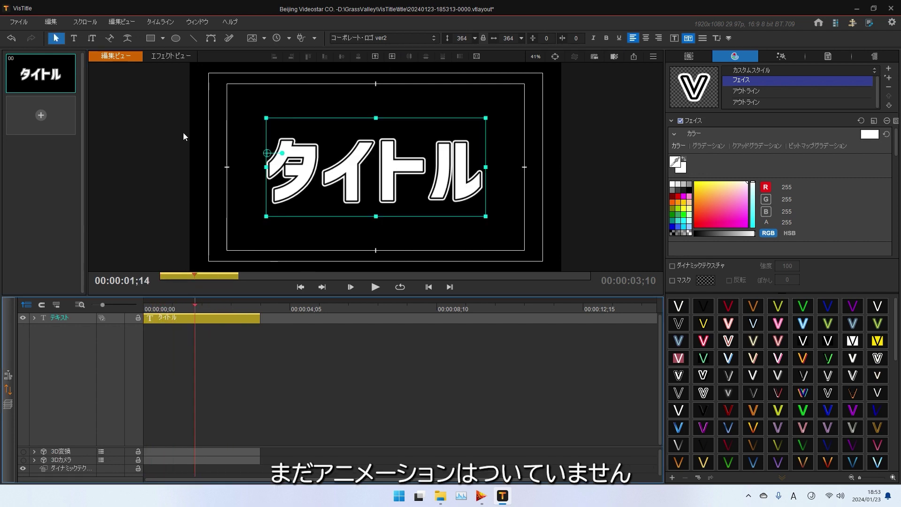
click(187, 56)
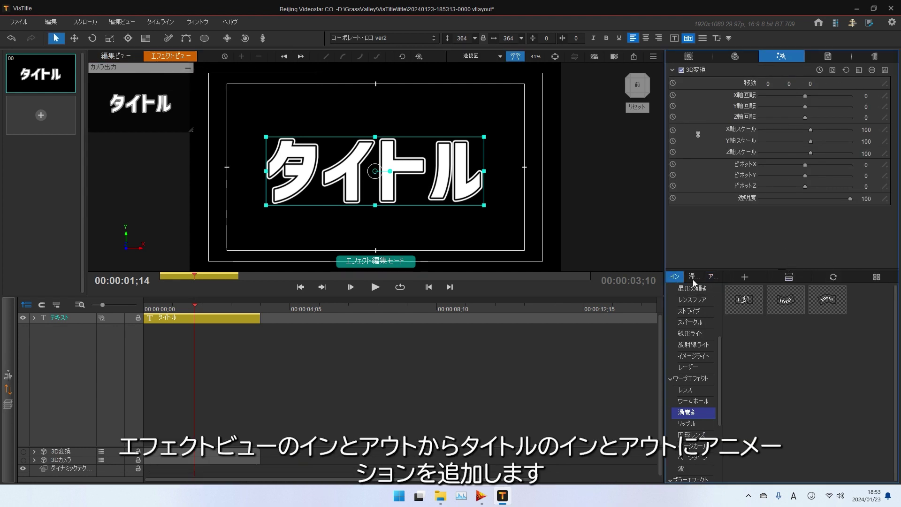
click(712, 276)
scroll(723, 349, up, 5)
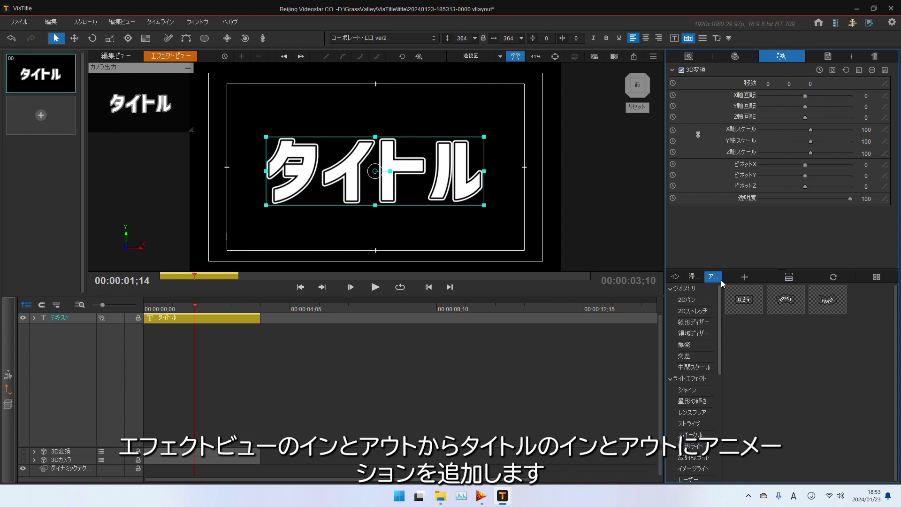
click(686, 299)
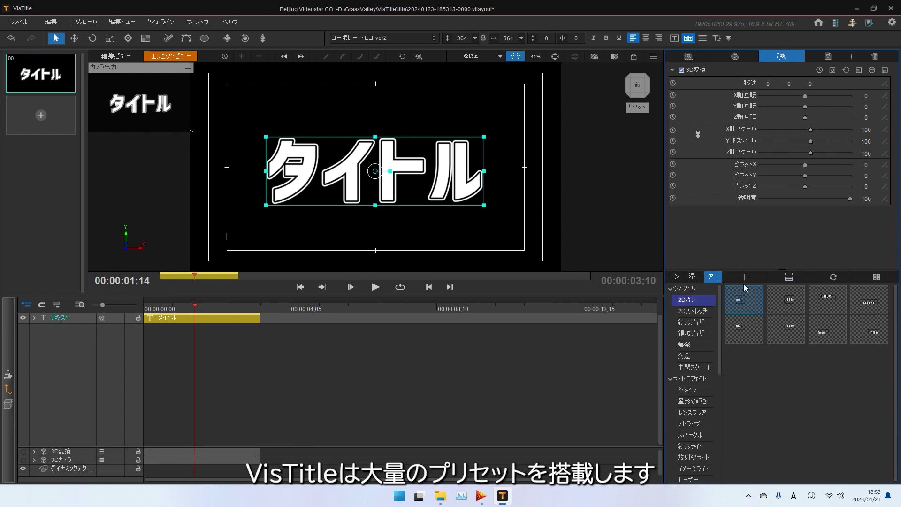
Try the first 2Dパン preset as the title's in animation, preview it, and undo it
click(677, 278)
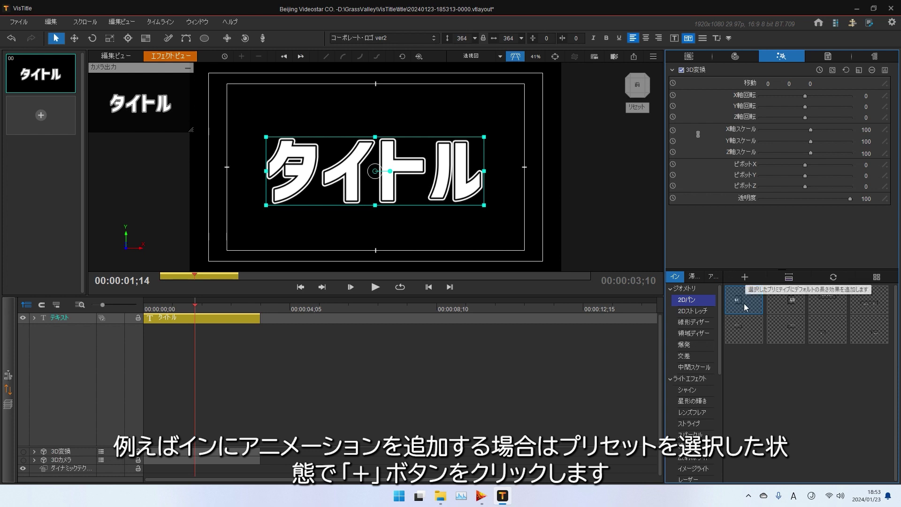
click(746, 278)
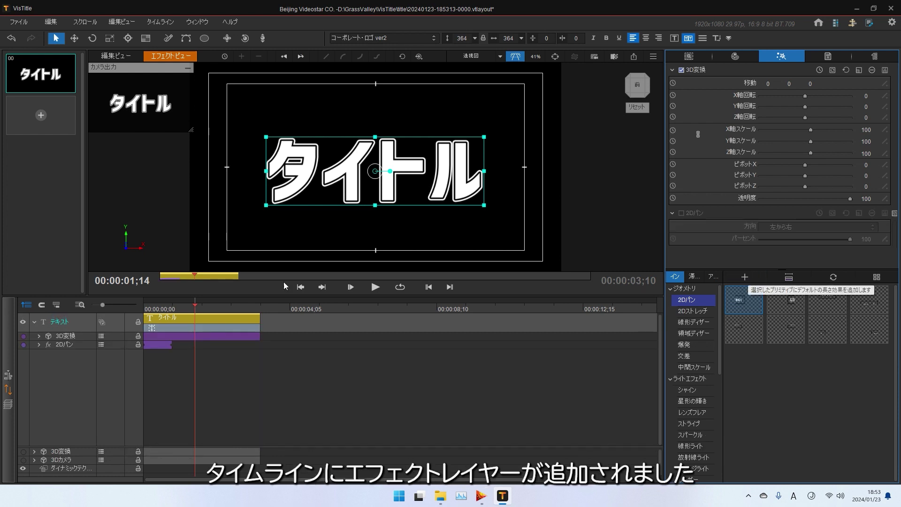
click(376, 287)
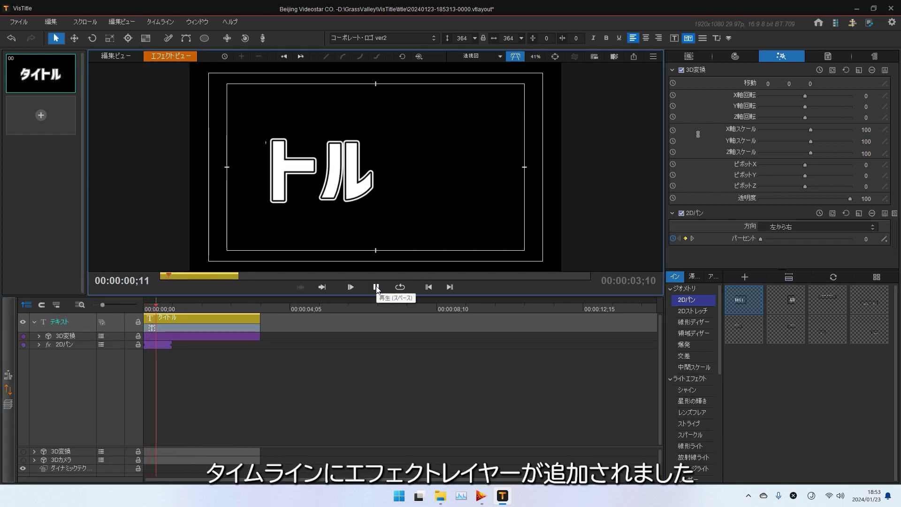
click(375, 287)
key(ctrl+z)
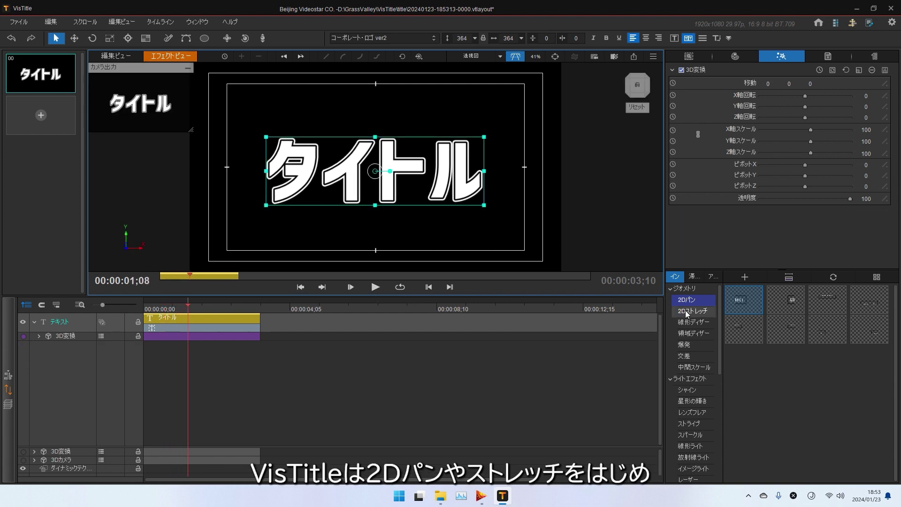
Try the first 2Dストレッチ preset as the title's in animation and preview it
click(686, 312)
click(746, 278)
click(375, 287)
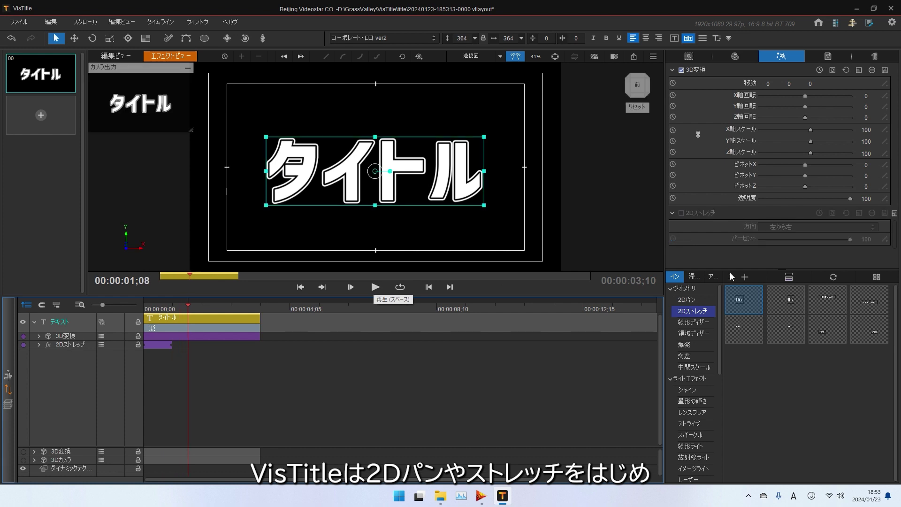
Try the first シャイン preset and the first レンズフレア preset as the title's in animation
click(686, 390)
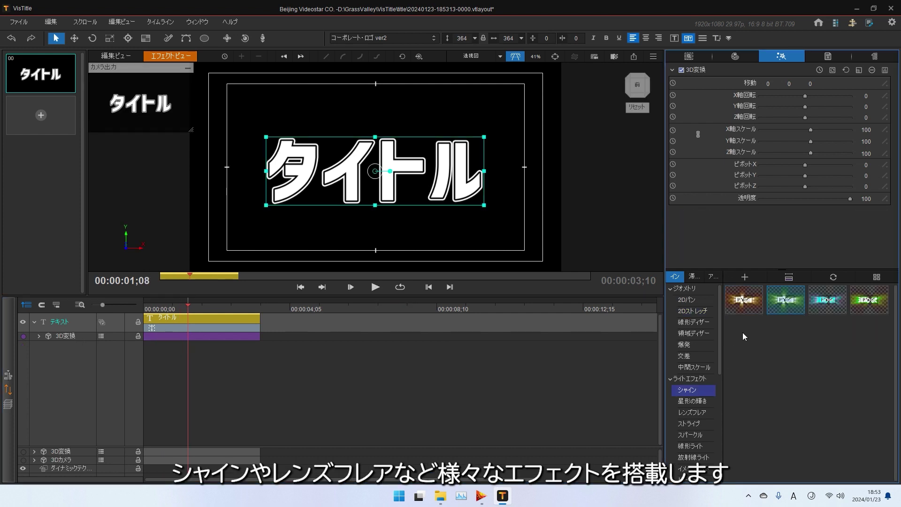
click(744, 277)
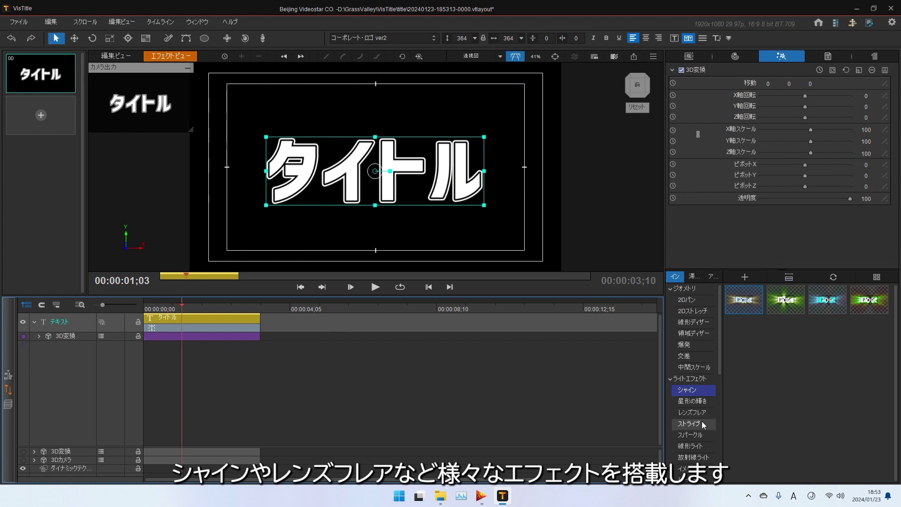
click(699, 413)
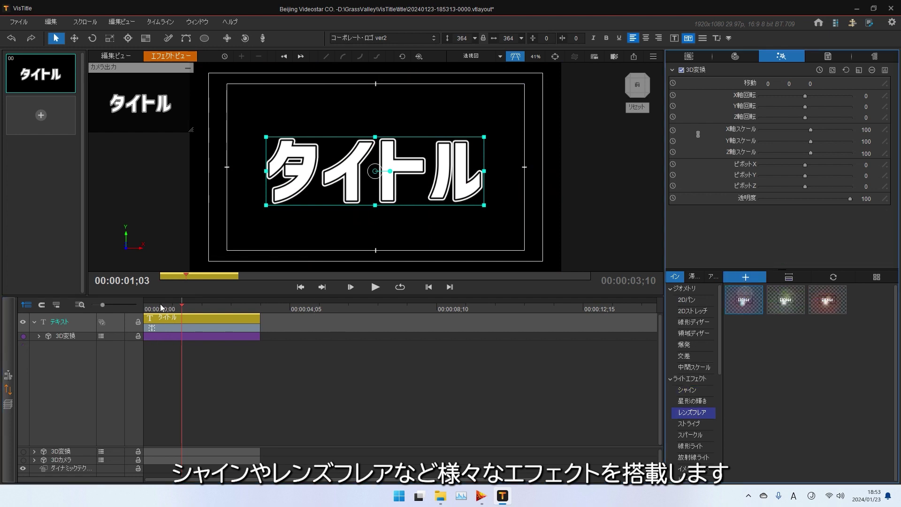
click(741, 278)
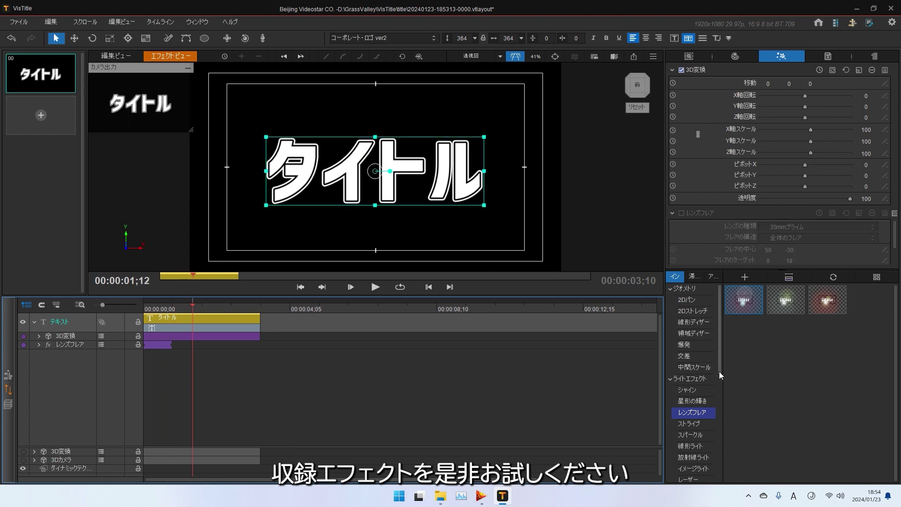
Replace the レンズフレア effect with the first ワイプ preset from 画像処理 as the in animation and preview it
scroll(719, 370, down, 5)
scroll(699, 436, down, 3)
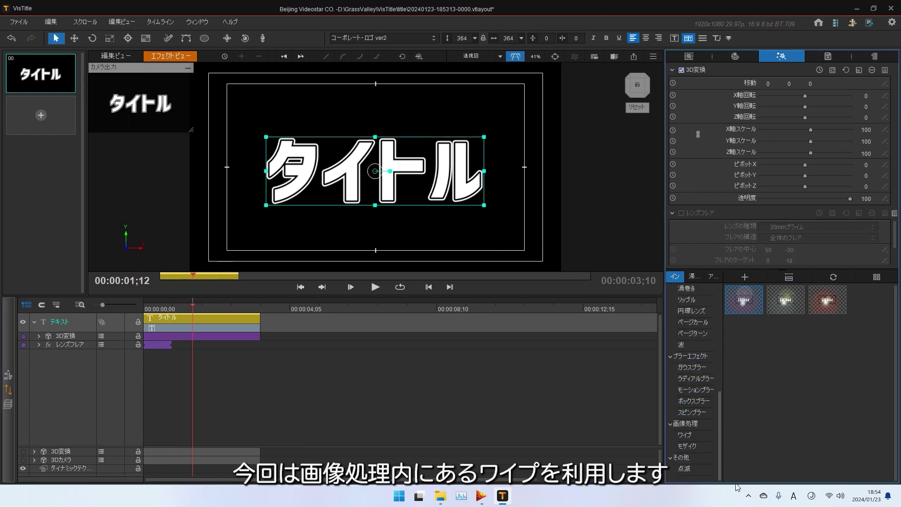
click(690, 425)
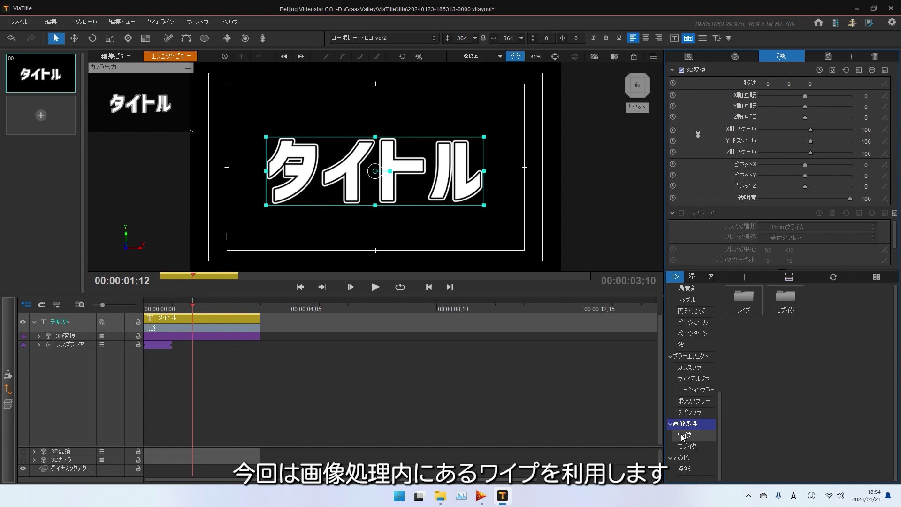
click(684, 435)
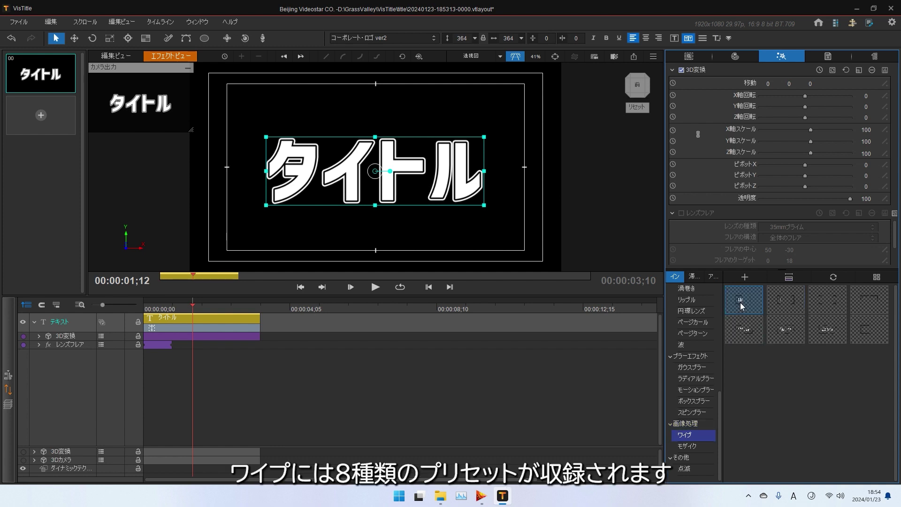
click(59, 345)
key(Delete)
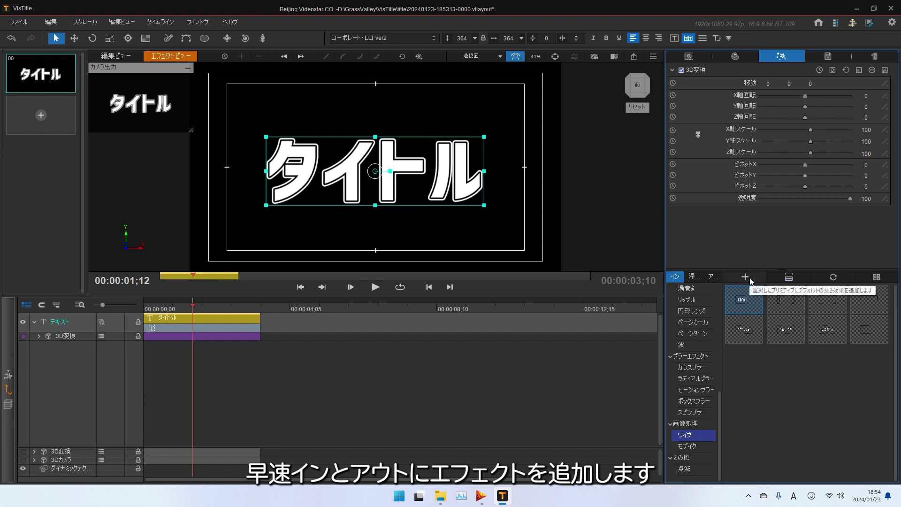
click(746, 278)
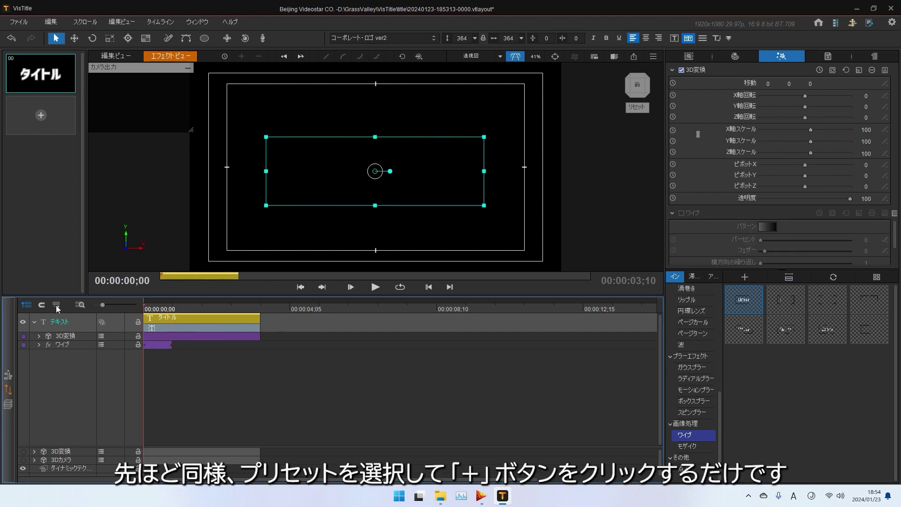
key(space)
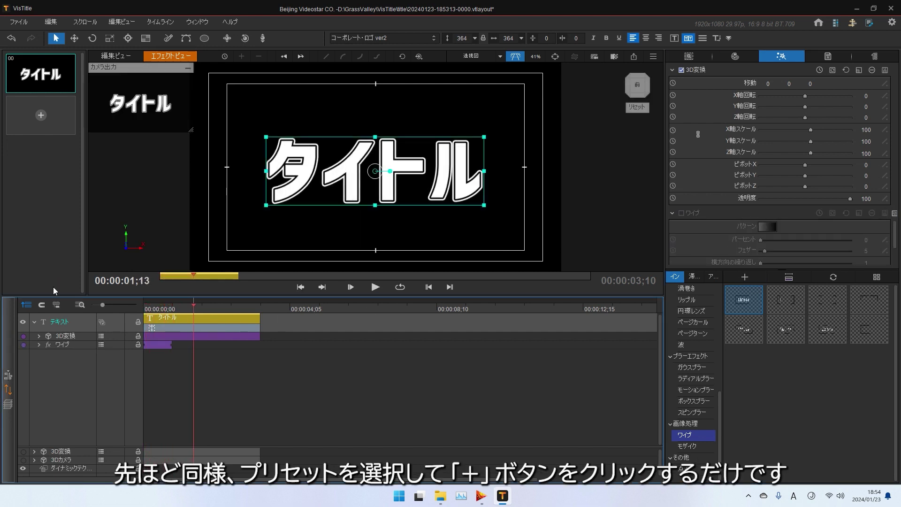
Add the first ワイプ preset as the out animation, move it to the end of the title layer, and play the title
click(712, 277)
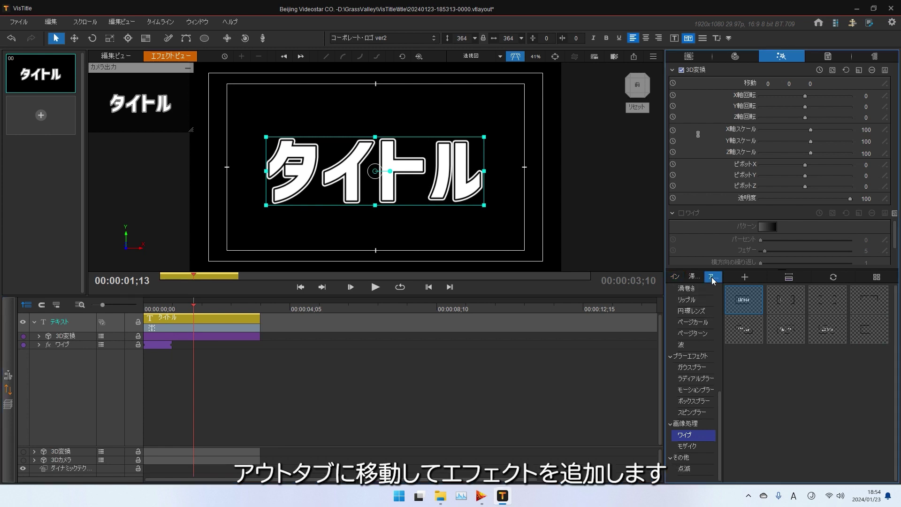
click(744, 277)
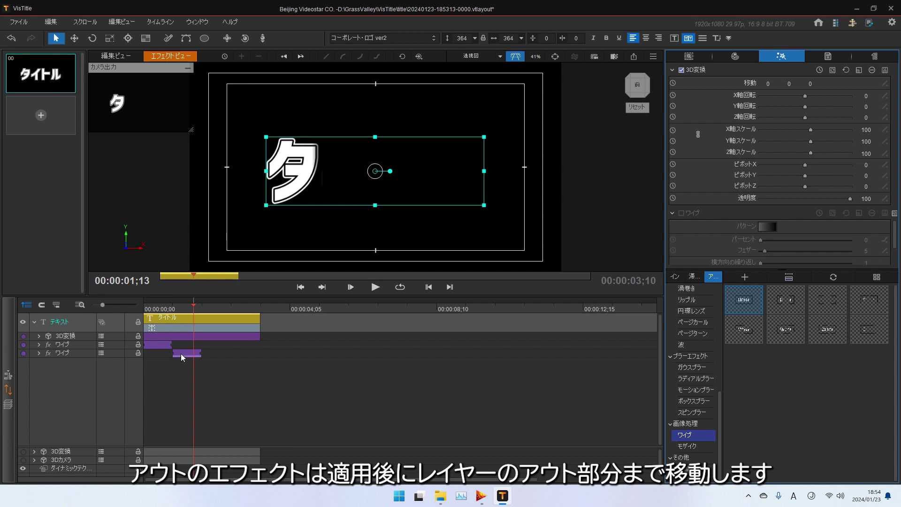
drag(181, 354, 297, 355)
key(Home)
key(space)
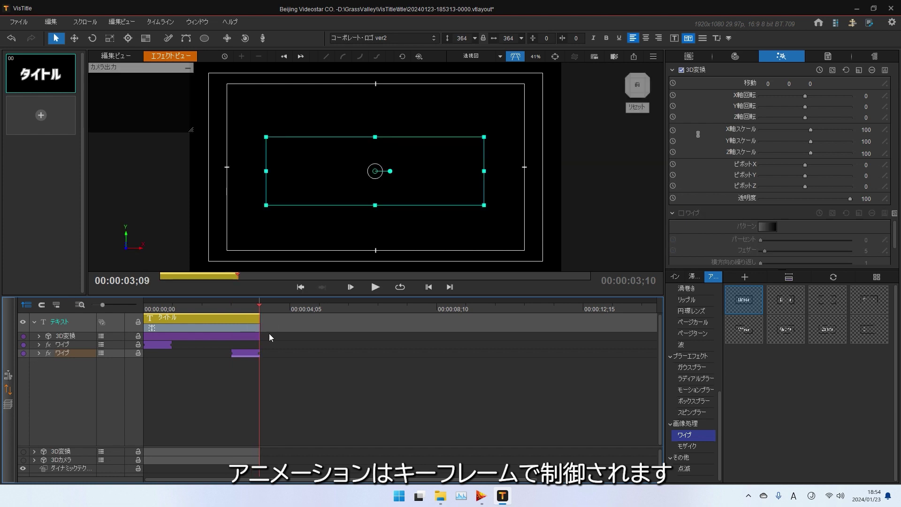
Apply a custom イージングイン/アウト curve to the パーセント keyframes of the in ワイプ effect
click(39, 344)
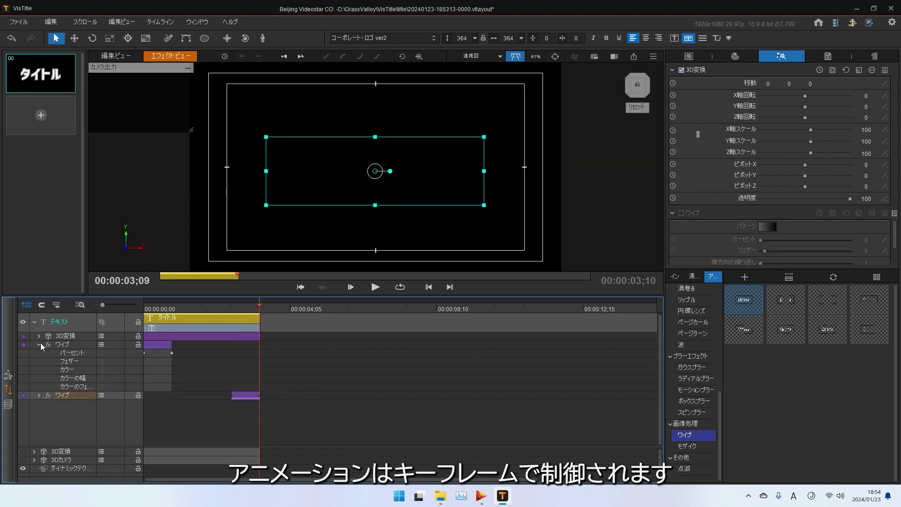
click(149, 355)
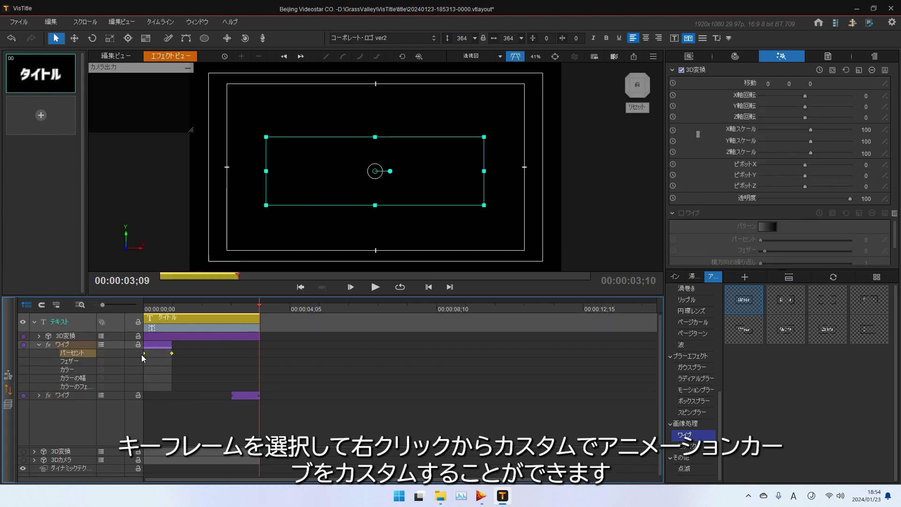
right_click(145, 356)
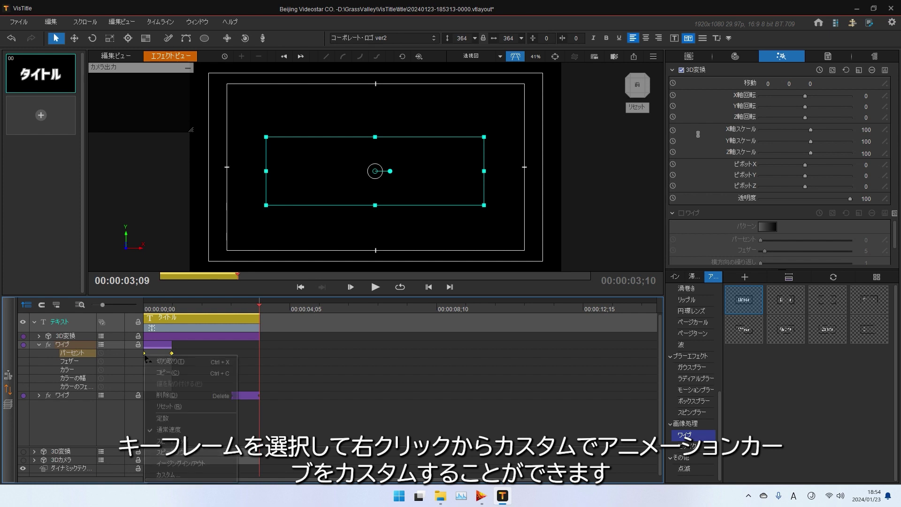
click(176, 477)
drag(444, 163, 727, 127)
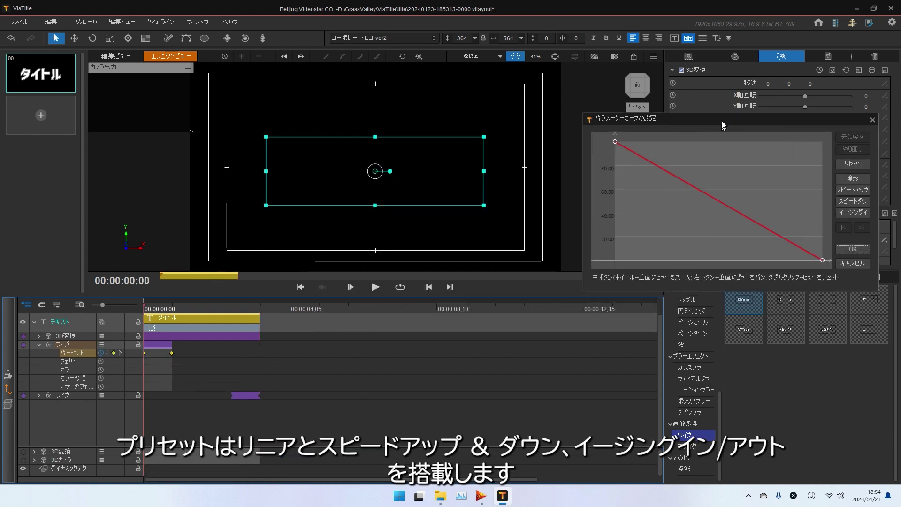
click(845, 175)
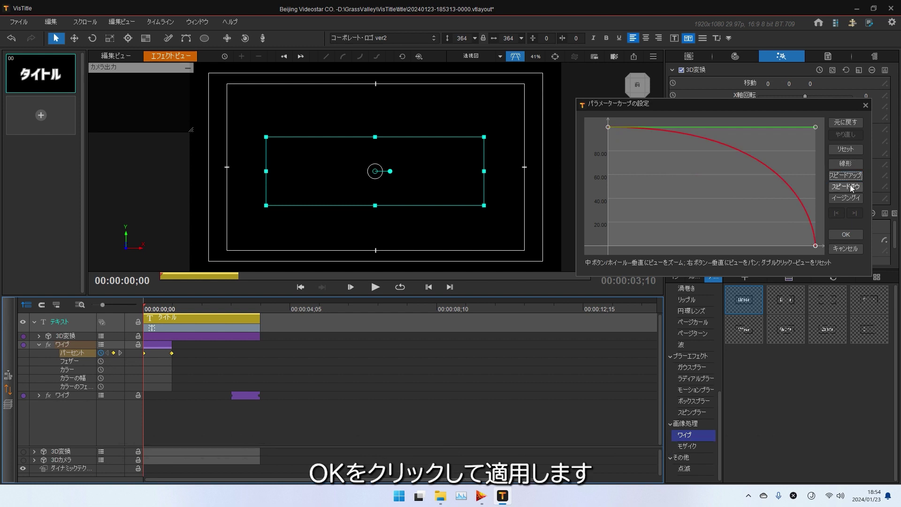
click(845, 186)
click(848, 198)
click(851, 199)
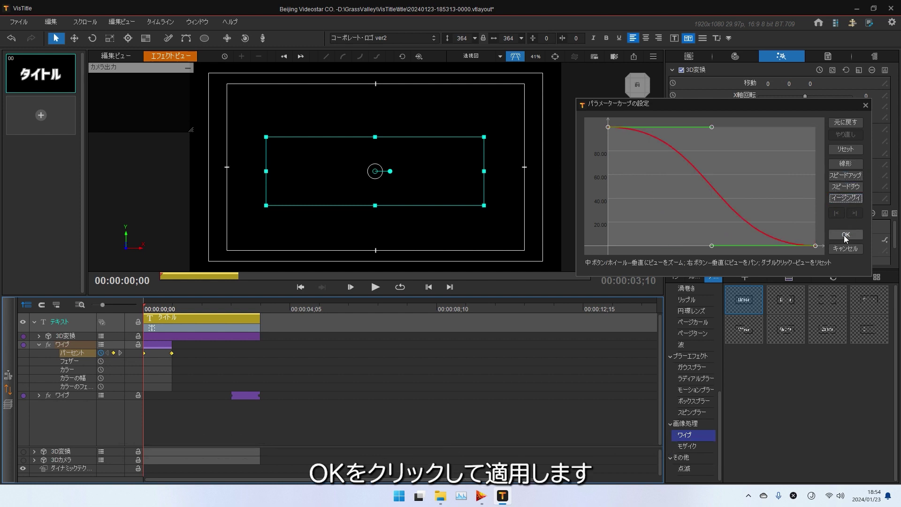
click(846, 236)
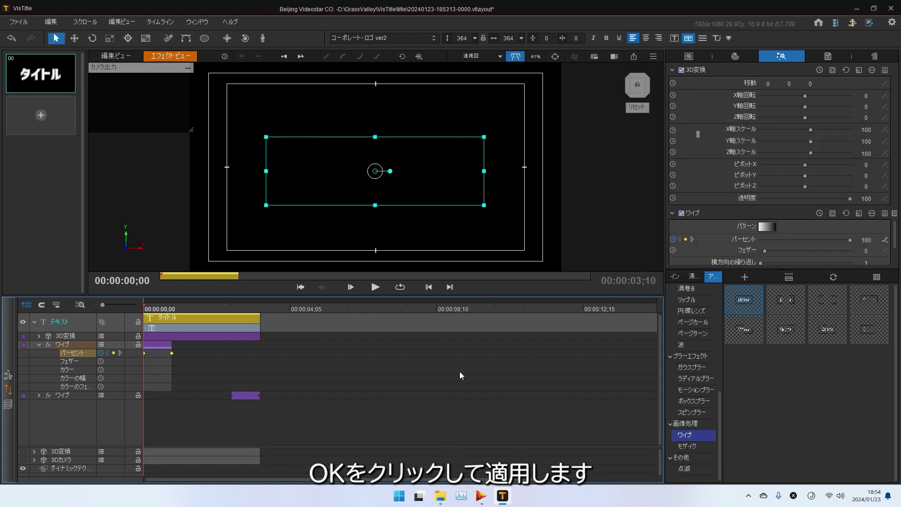
Apply a custom イージングイン/アウト curve to the out ワイプ effect's パーセント keyframes and return the playhead to the title's start
click(38, 395)
click(231, 403)
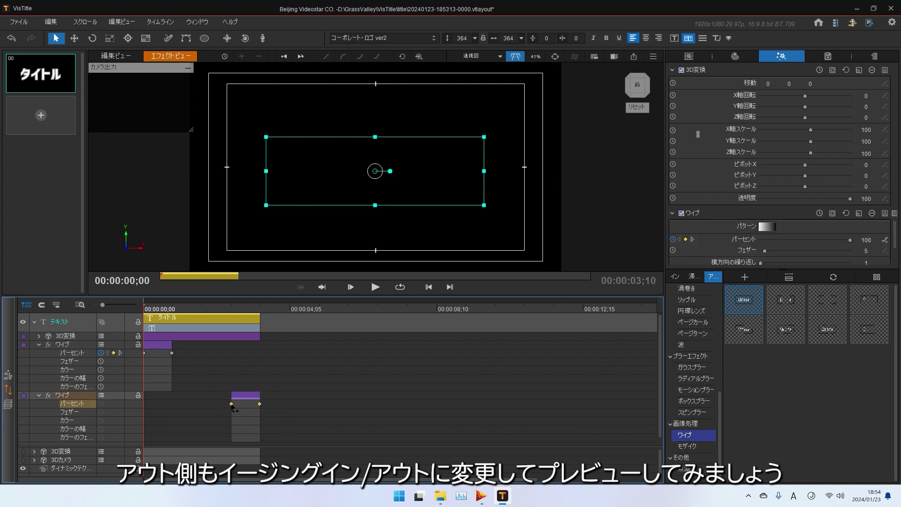
right_click(232, 404)
click(263, 400)
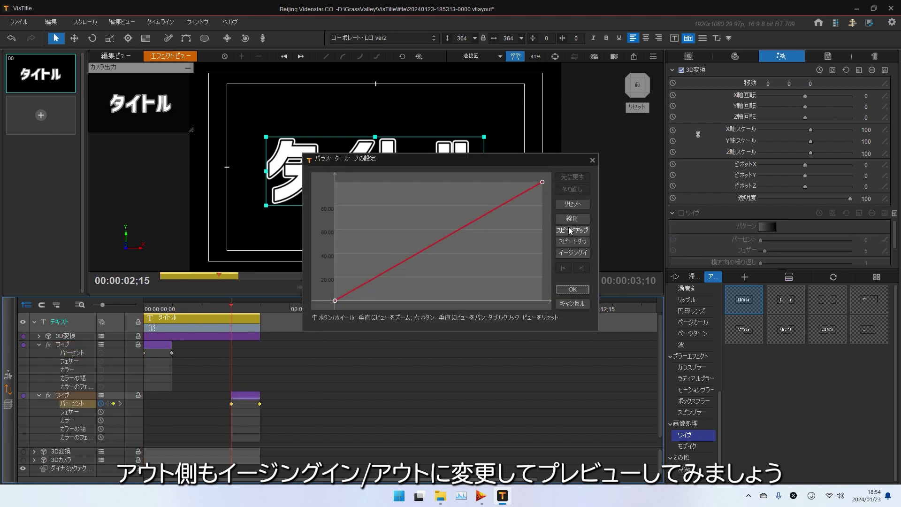
click(573, 252)
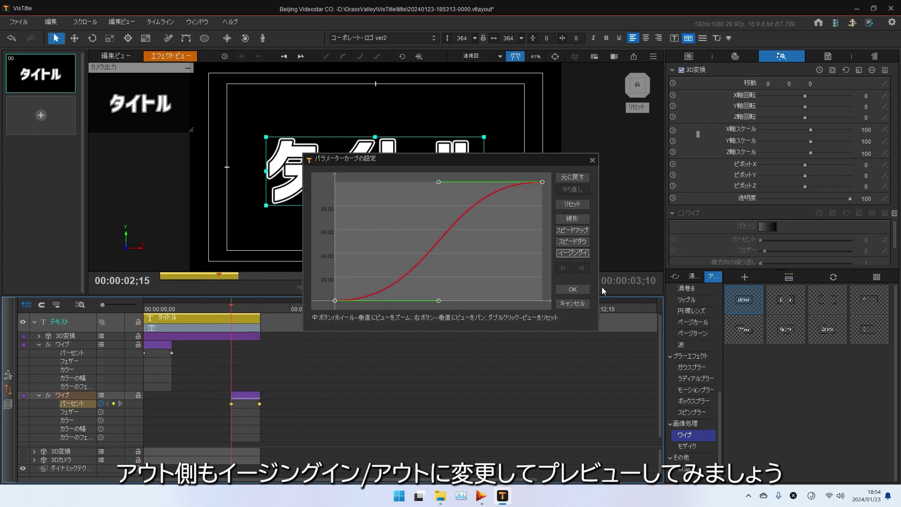
click(572, 289)
click(428, 286)
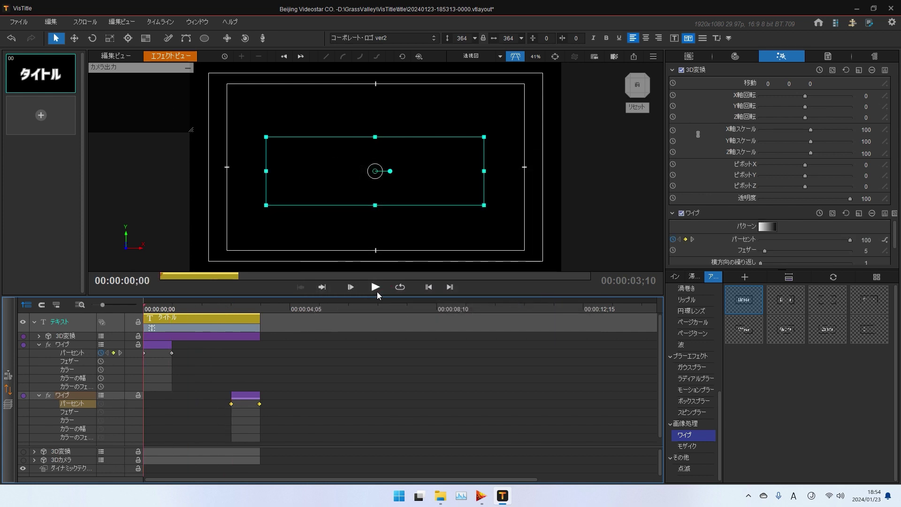
Play the eased title, then compare the settings of the in and out ワイプ effects by moving the playhead between them
click(376, 289)
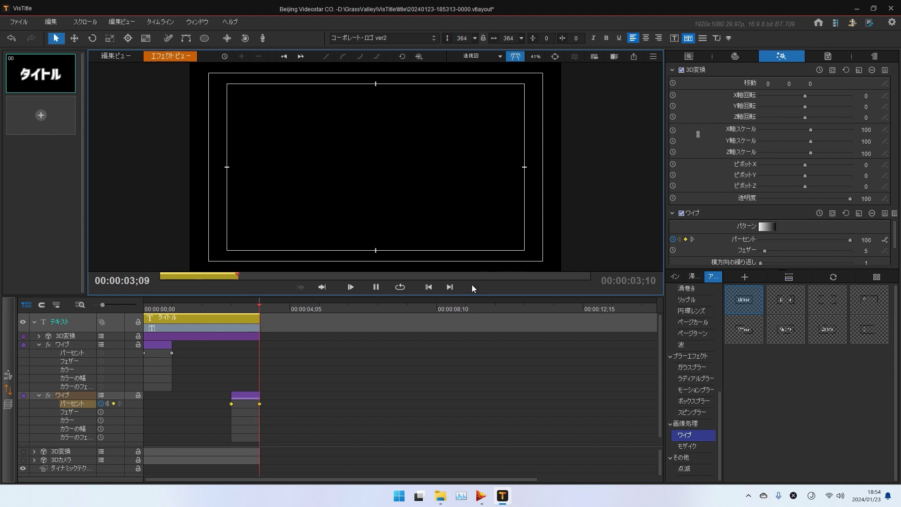
drag(185, 308, 159, 308)
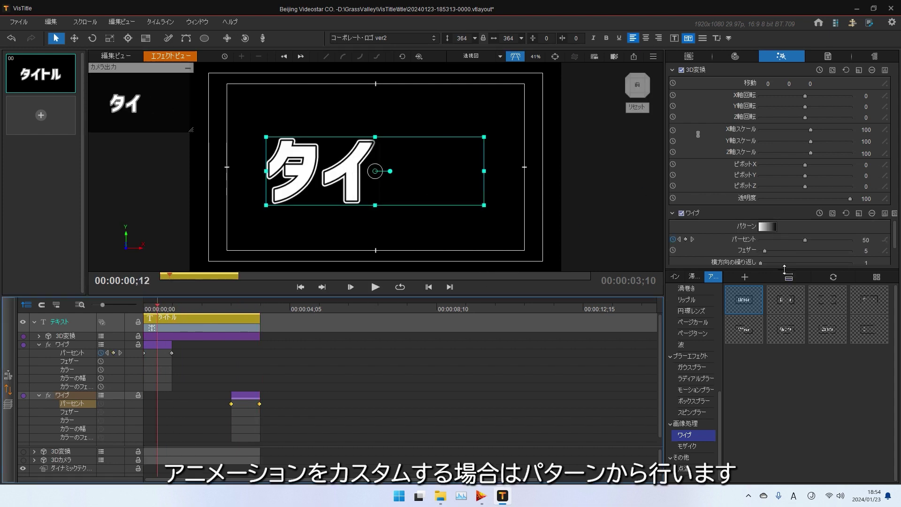
drag(784, 269, 784, 407)
click(242, 309)
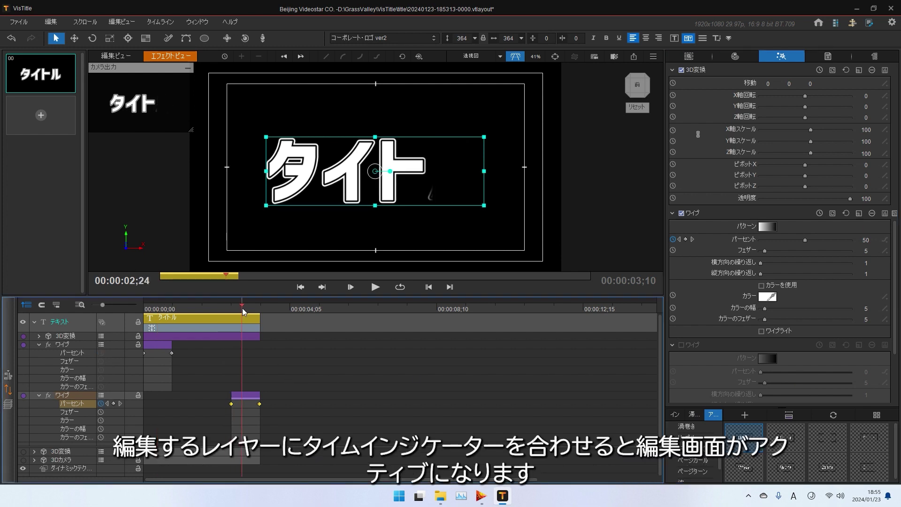
drag(238, 310, 157, 309)
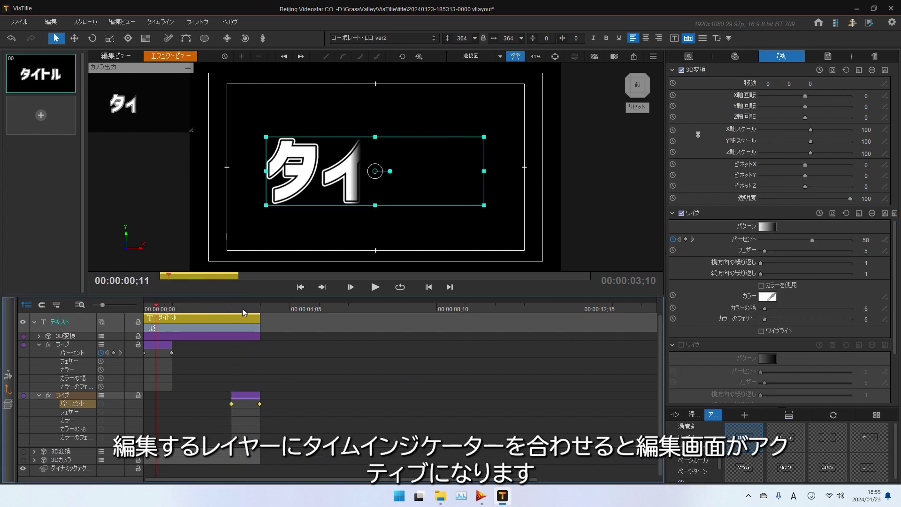
click(243, 310)
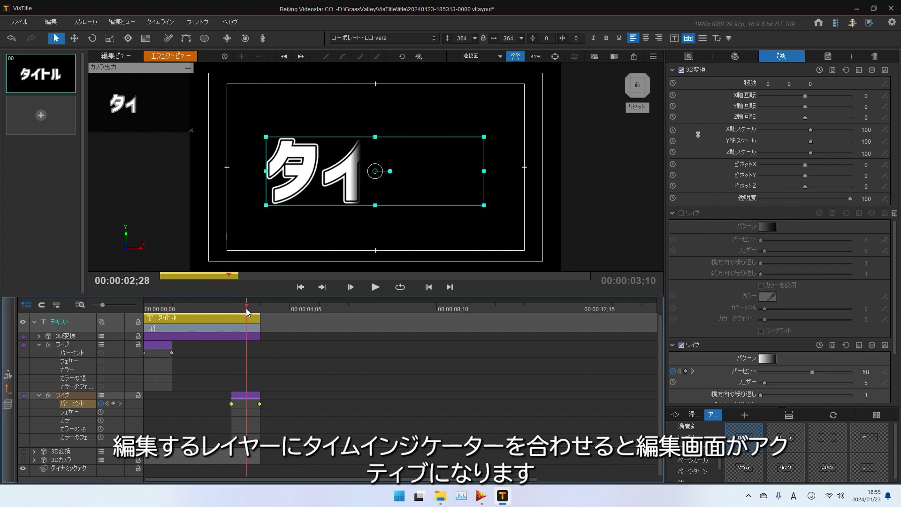
drag(244, 310, 155, 308)
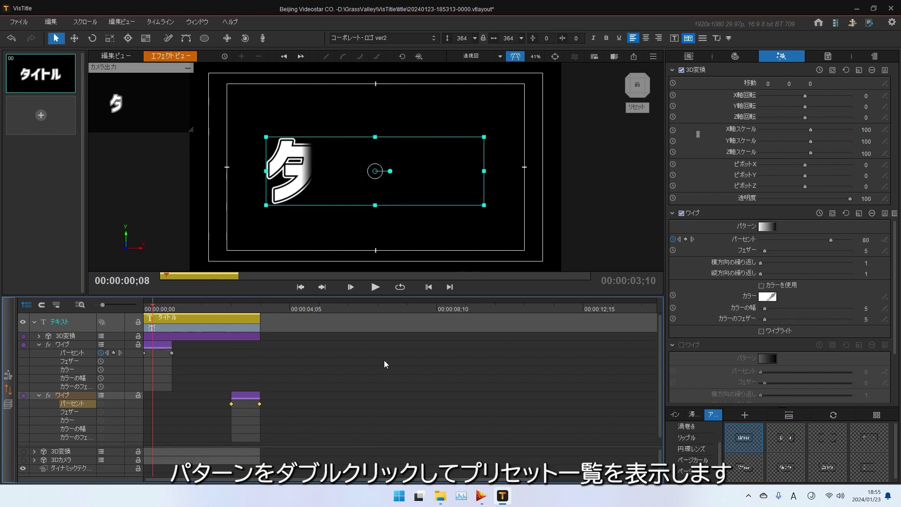
Set the in ワイプ effect's pattern to the vertical gradient from black at the top to white at the bottom and play the title
double_click(768, 227)
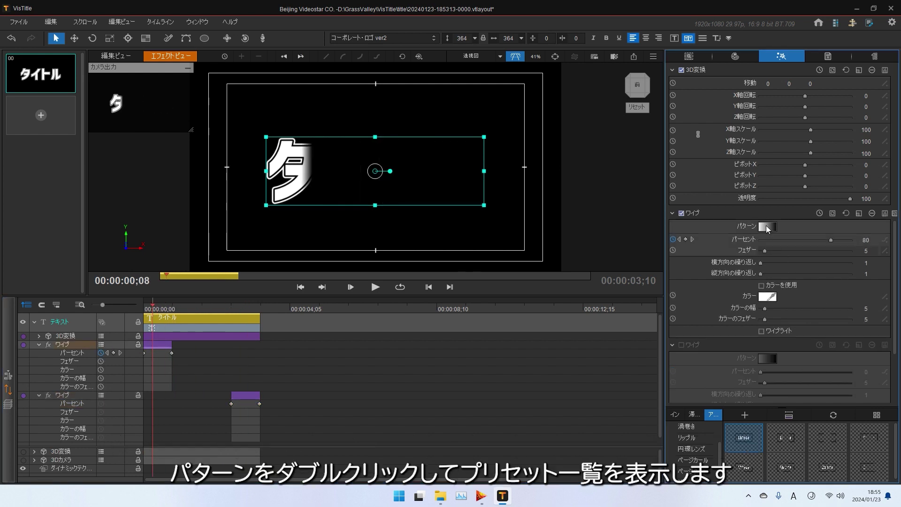
drag(446, 160, 708, 89)
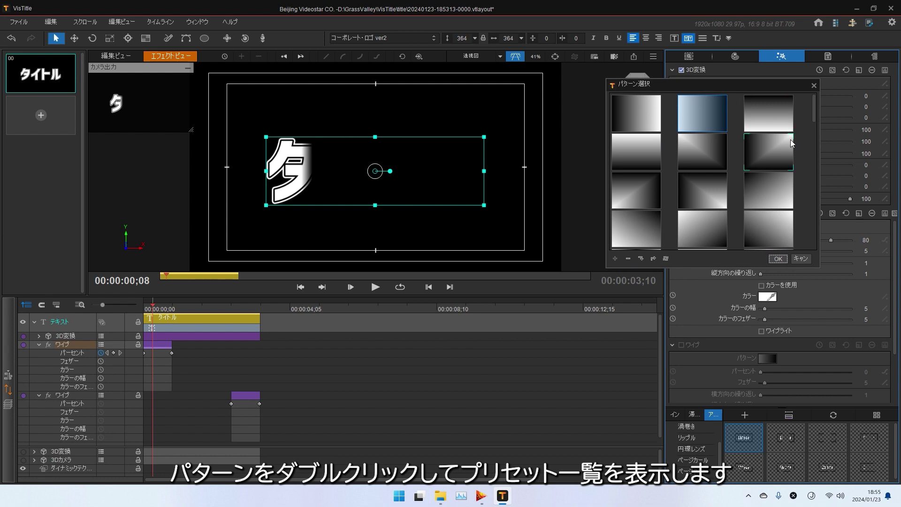
click(778, 111)
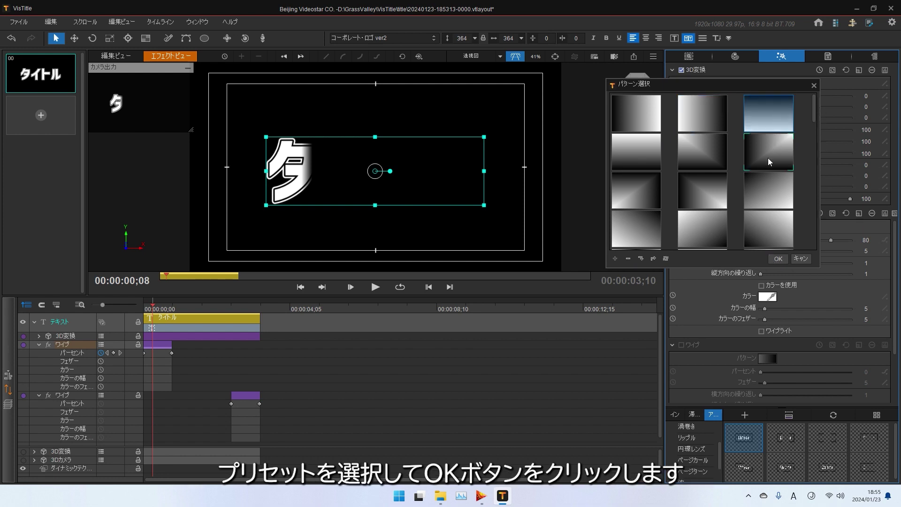
click(714, 157)
drag(818, 117, 809, 93)
click(778, 124)
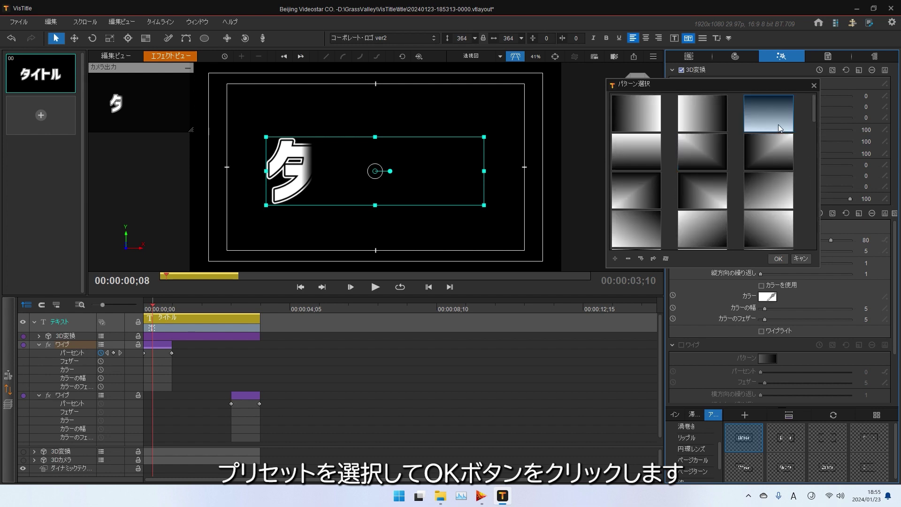
click(778, 259)
click(155, 310)
key(space)
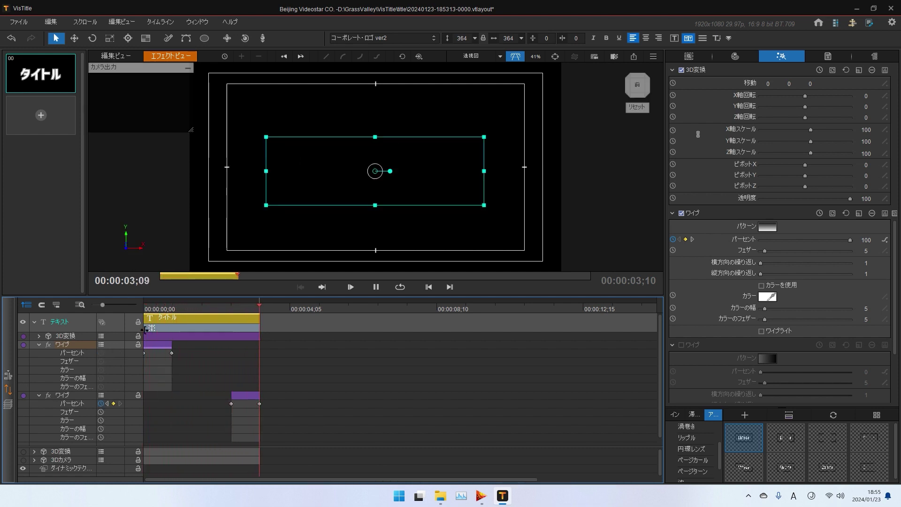
Change the in ワイプ pattern to the upward-pointing chevron gradient preset and preview the title
click(768, 227)
drag(551, 192, 554, 245)
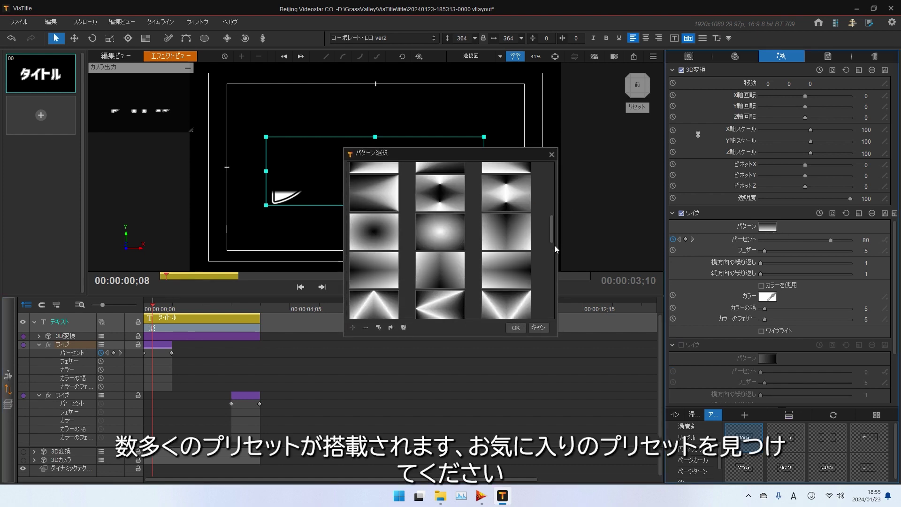
click(365, 249)
click(516, 328)
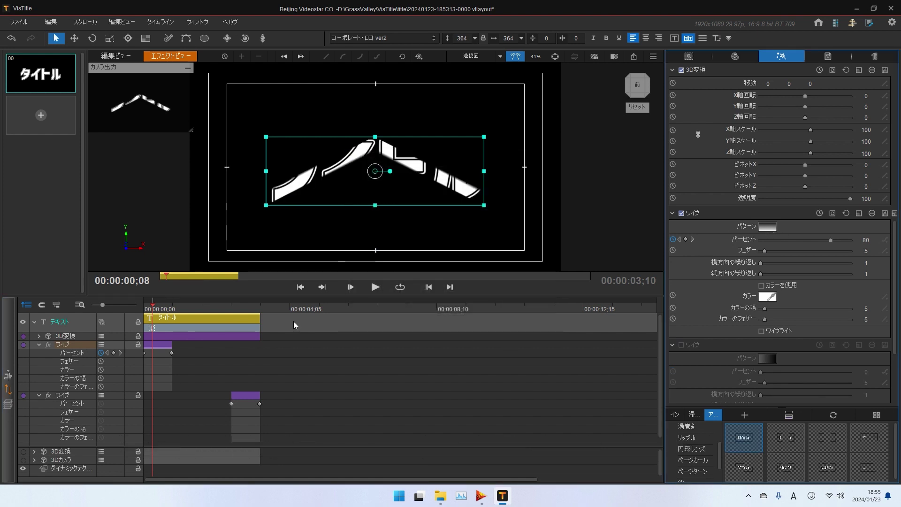
key(space)
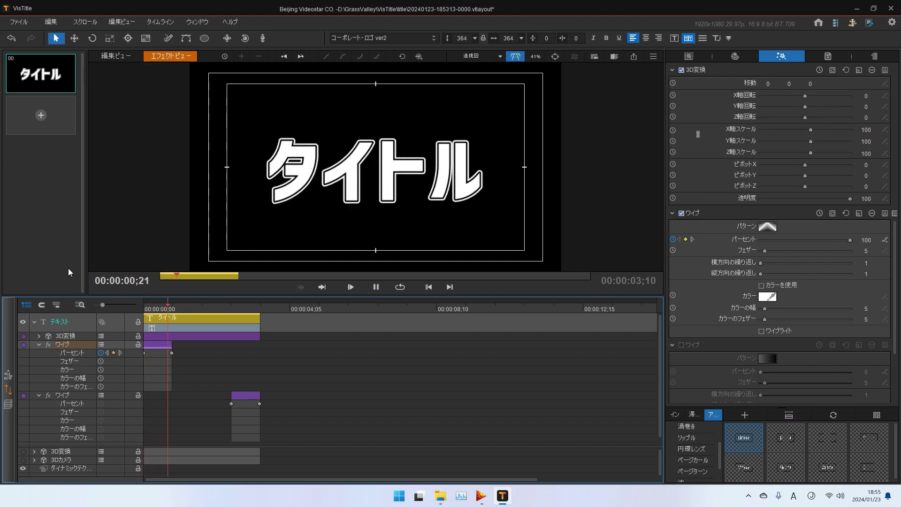
Change the in ワイプ pattern to the first random black-and-white block preset and play the title from its start
click(160, 313)
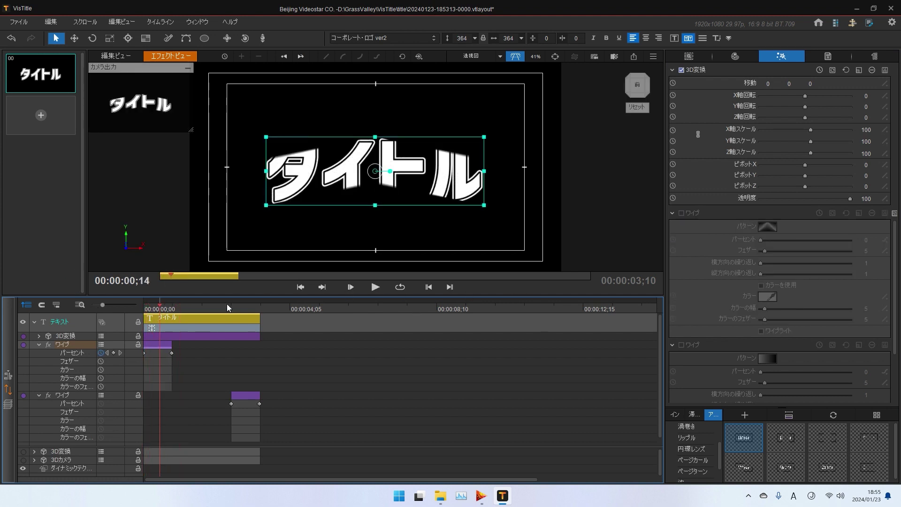
click(767, 227)
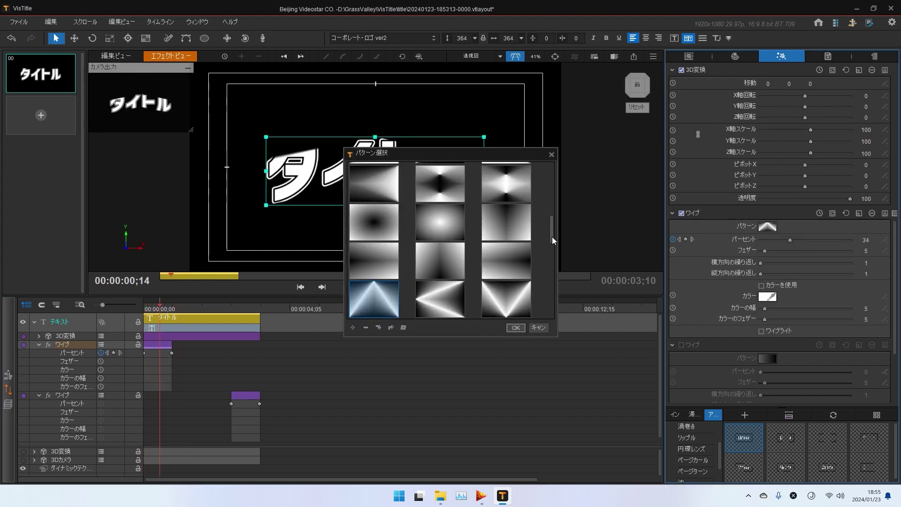
mouse_move(552, 236)
mouse_down()
mouse_move(549, 283)
mouse_move(553, 244)
mouse_up()
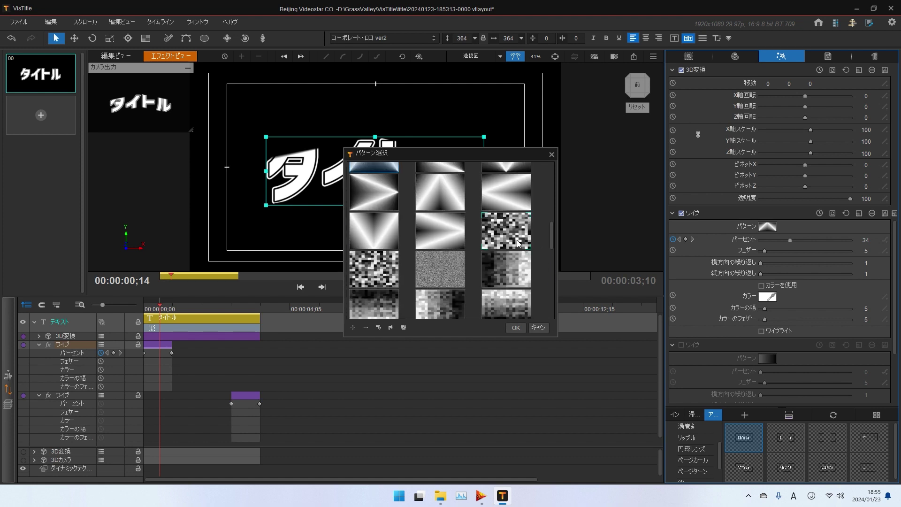
click(518, 243)
click(515, 329)
drag(160, 309, 143, 309)
click(375, 288)
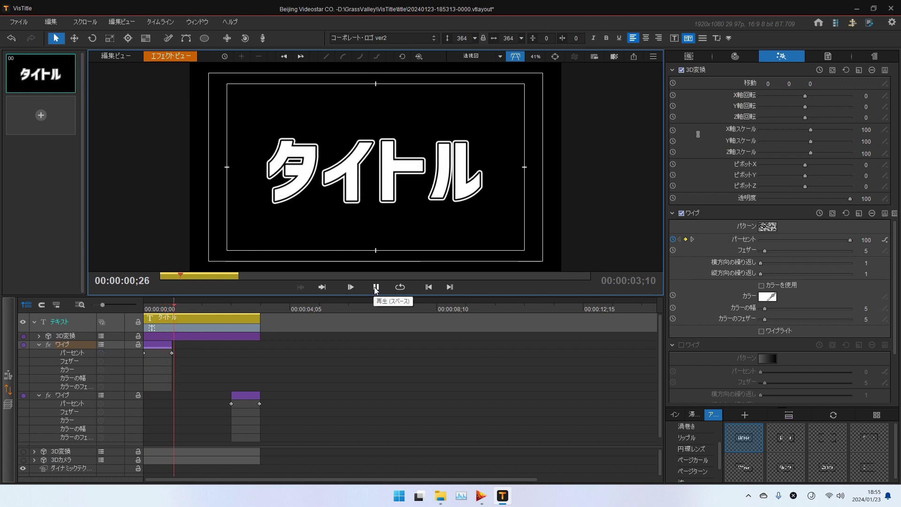
click(376, 288)
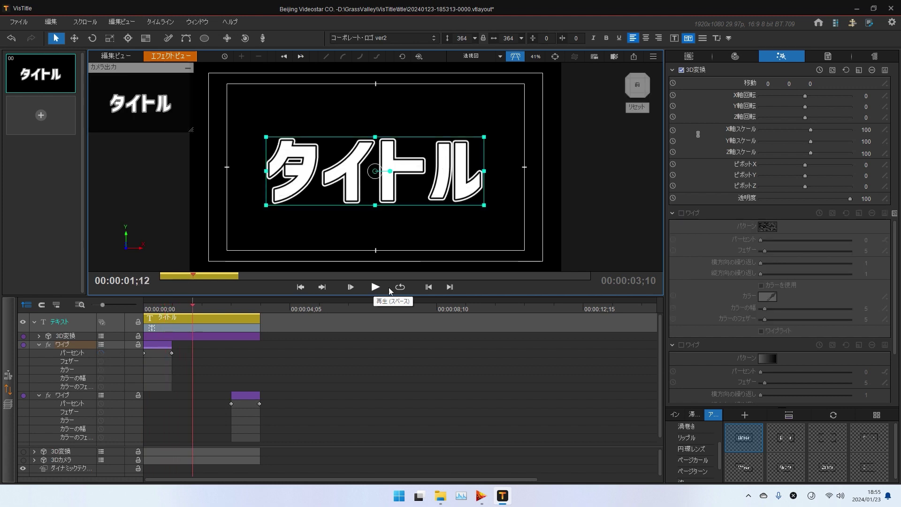
Set the in ワイプ pattern back to the horizontal white-to-black gradient preset and play the title
click(160, 306)
click(767, 227)
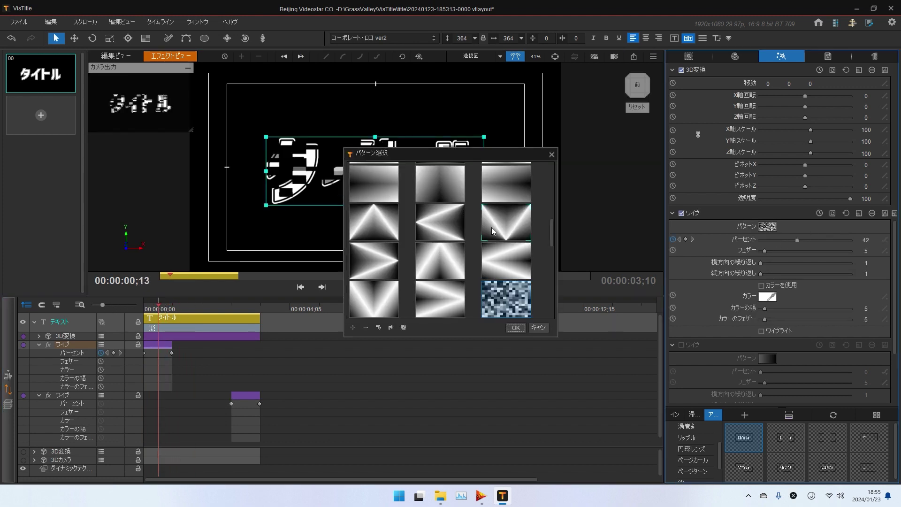
drag(552, 238, 559, 162)
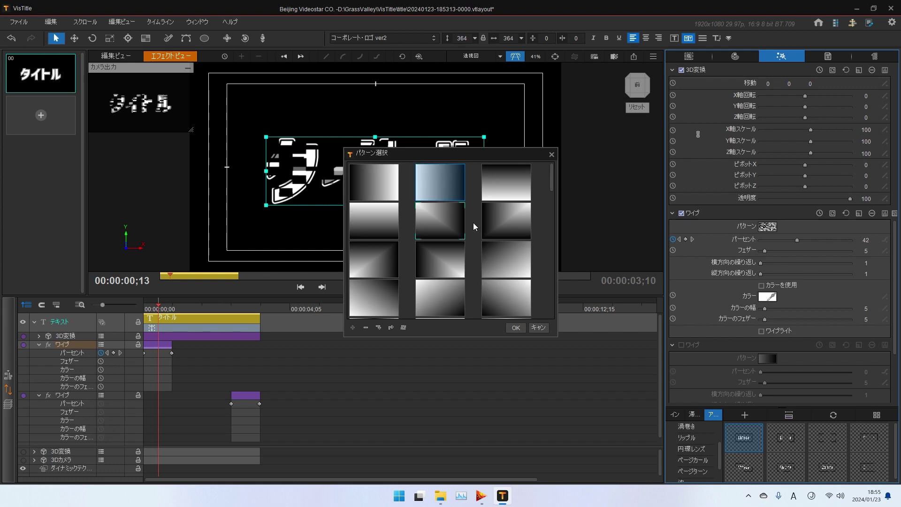
click(516, 328)
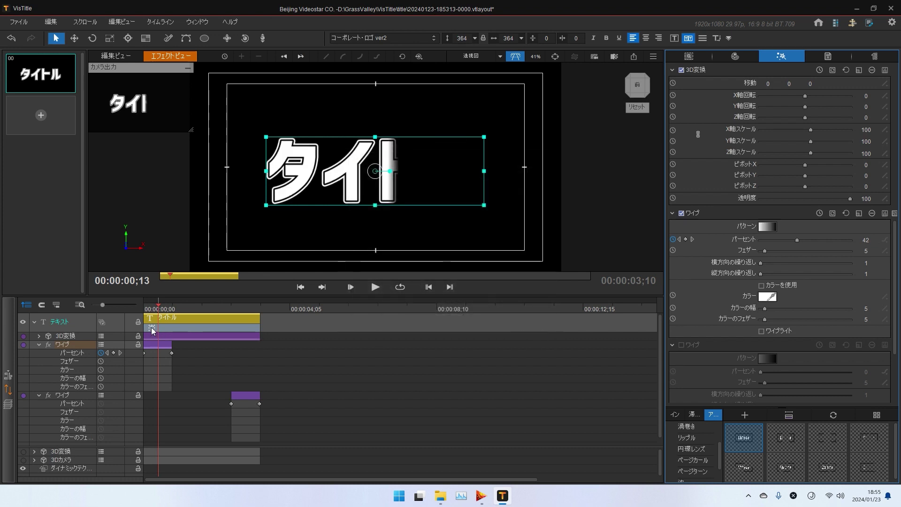
click(375, 286)
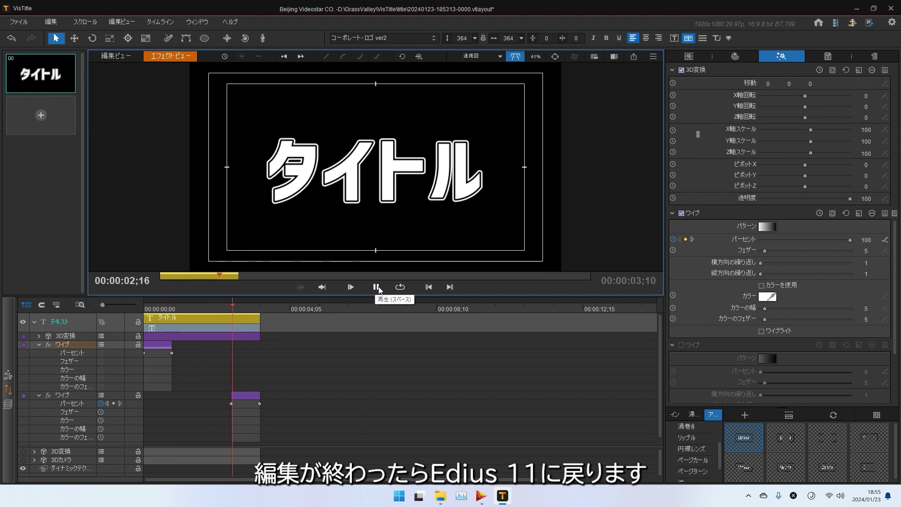
Close VisTitle, saving the title with アニメーションとして保存, and return to EDIUS
click(891, 10)
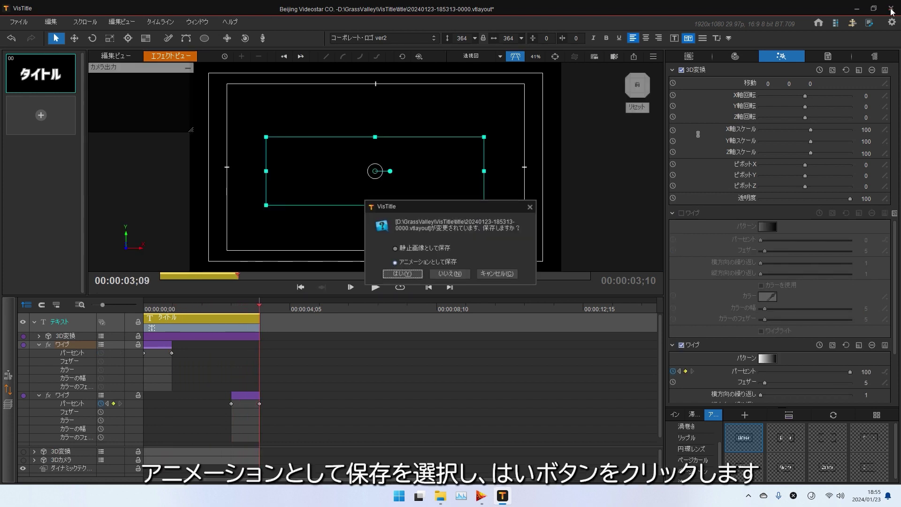
click(404, 275)
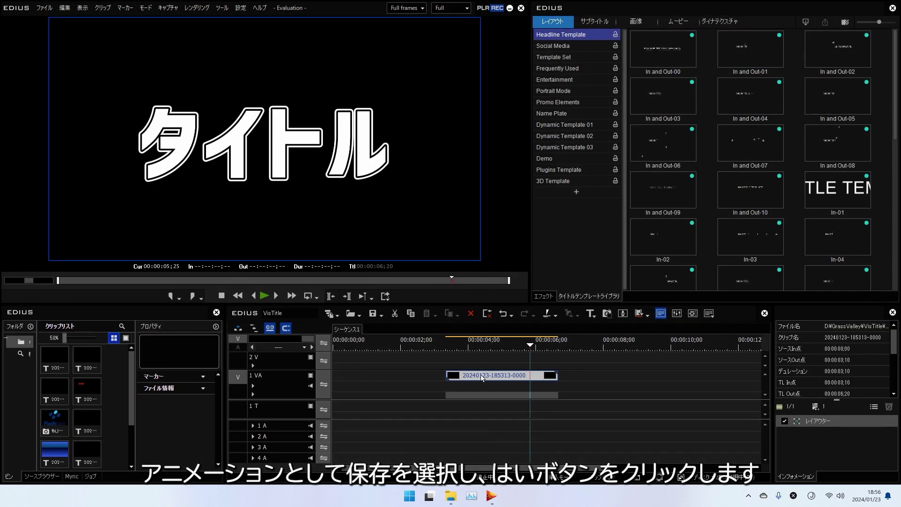
Move the title clip to the start of the 1T track and play it from the beginning of the timeline
drag(482, 378, 369, 408)
drag(359, 345, 323, 351)
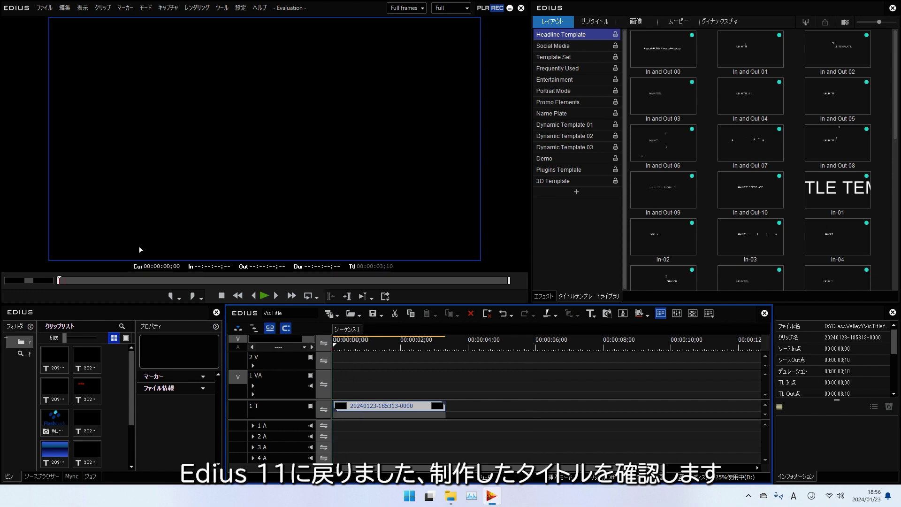
key(space)
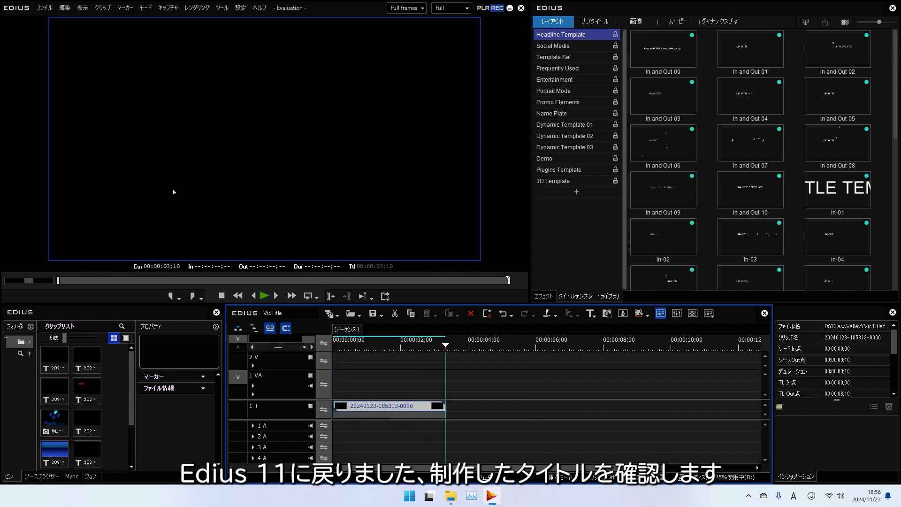
Open the title clip in the VisTitle layout editor and replace its text with エディウス
double_click(406, 405)
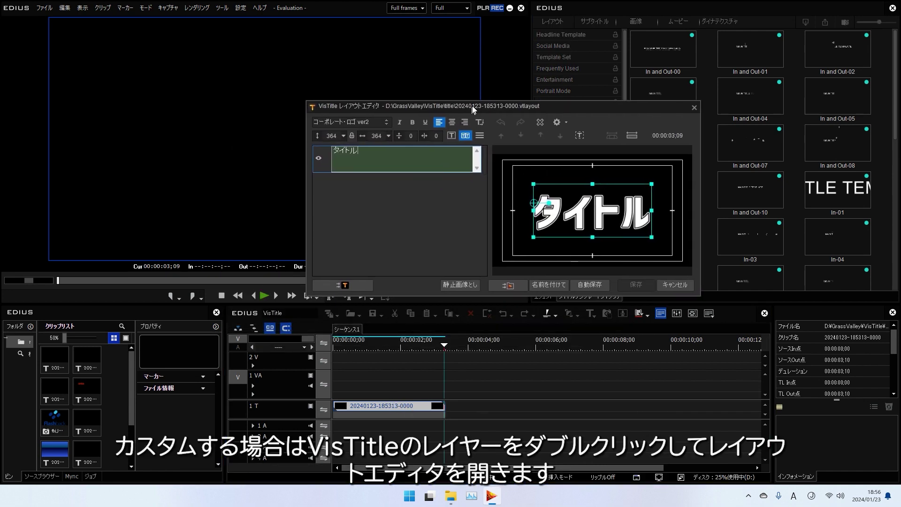
double_click(395, 147)
key(Zenkaku_Hankaku)
text(edhius)
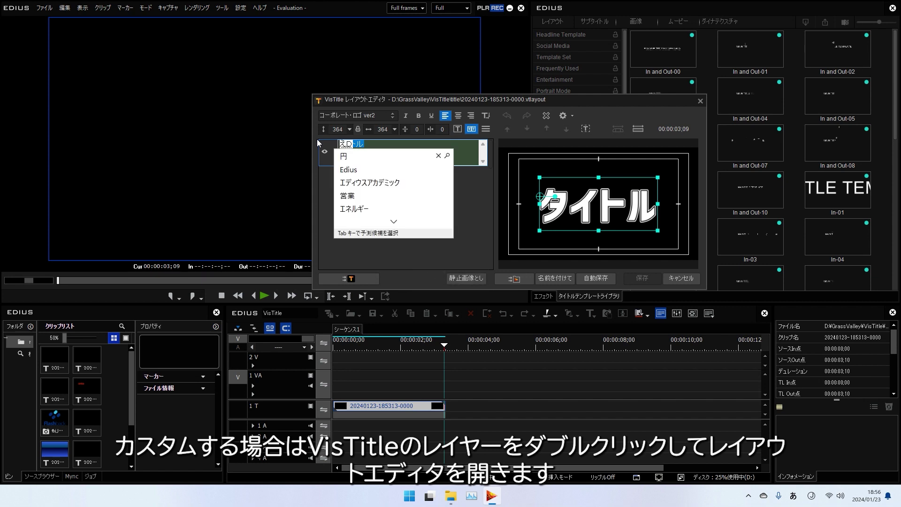
key(Tab)
key(Tab)
key(Return)
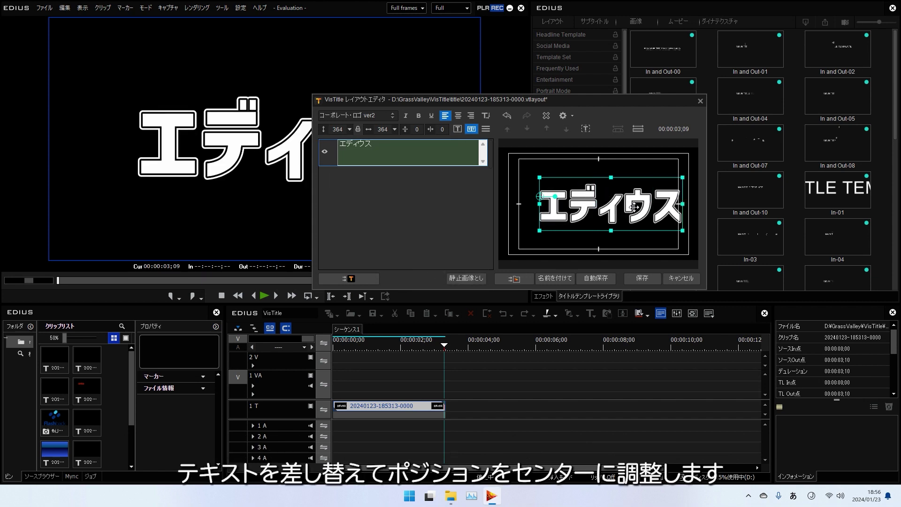
Centre the エディウス text in the frame, save the layout and preview the clip on the timeline
drag(619, 208, 607, 208)
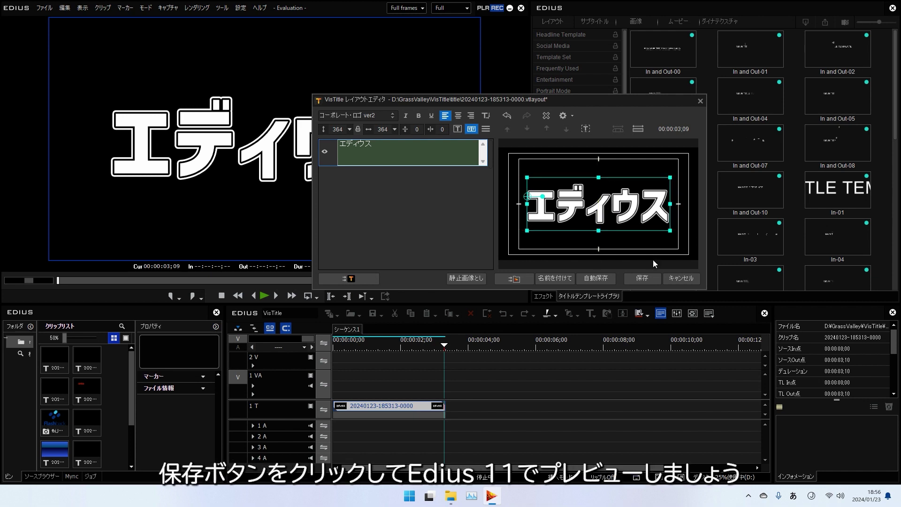
click(641, 279)
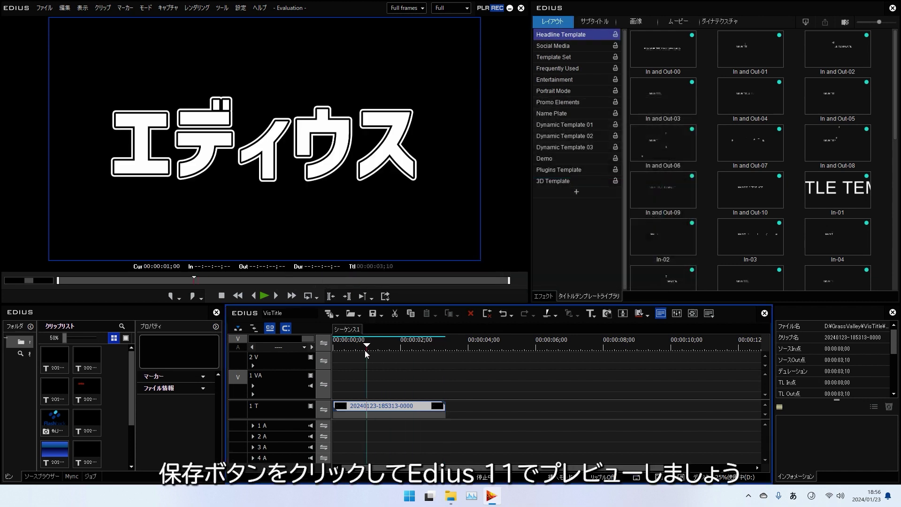
key(space)
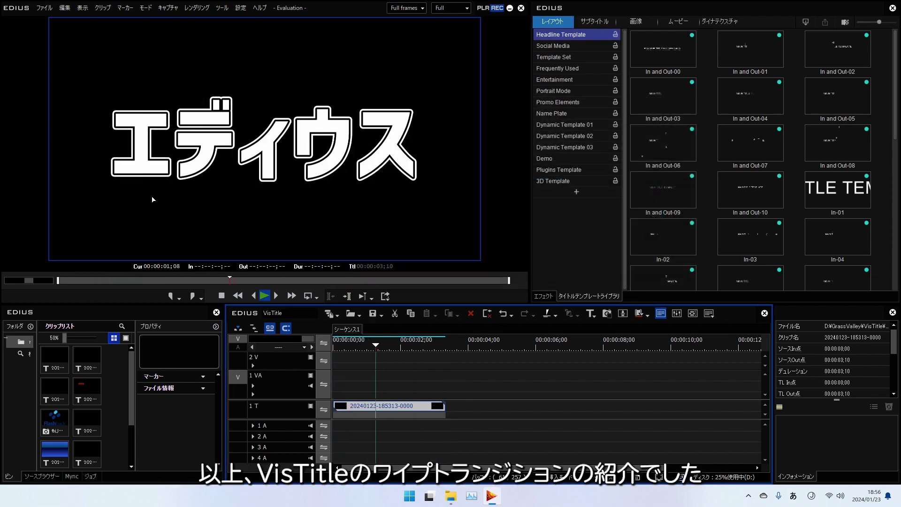